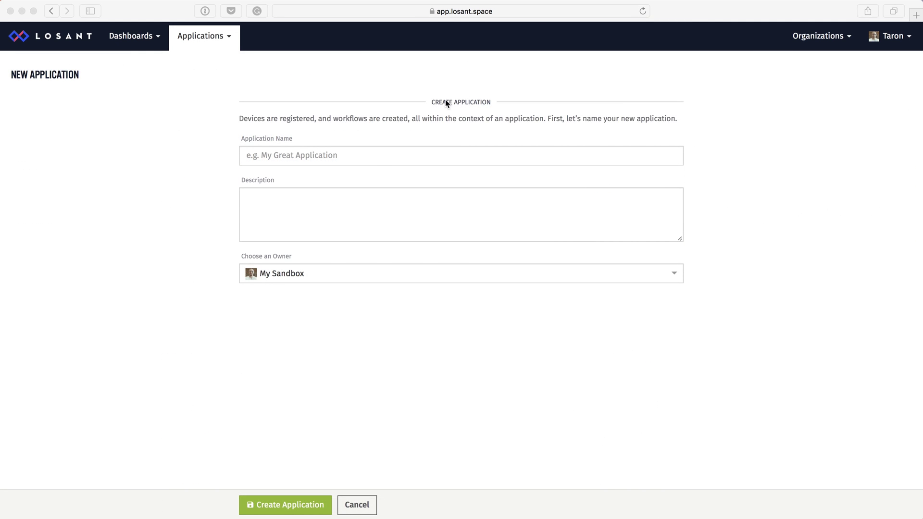
Step: Create a new application named 'Acme' and go to its Experience section
{"action": "left_click", "coordinate": [355, 155]}
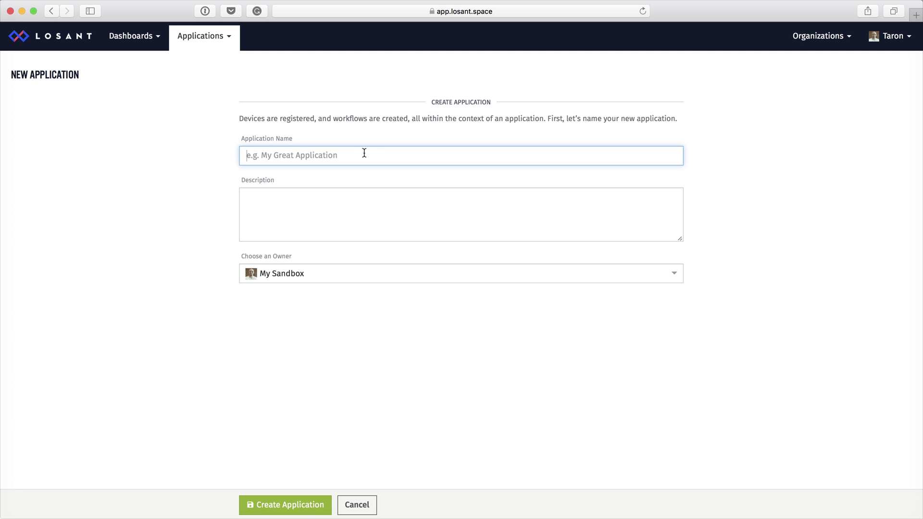
{"action": "type", "text": "Acme"}
{"action": "left_click", "coordinate": [275, 504]}
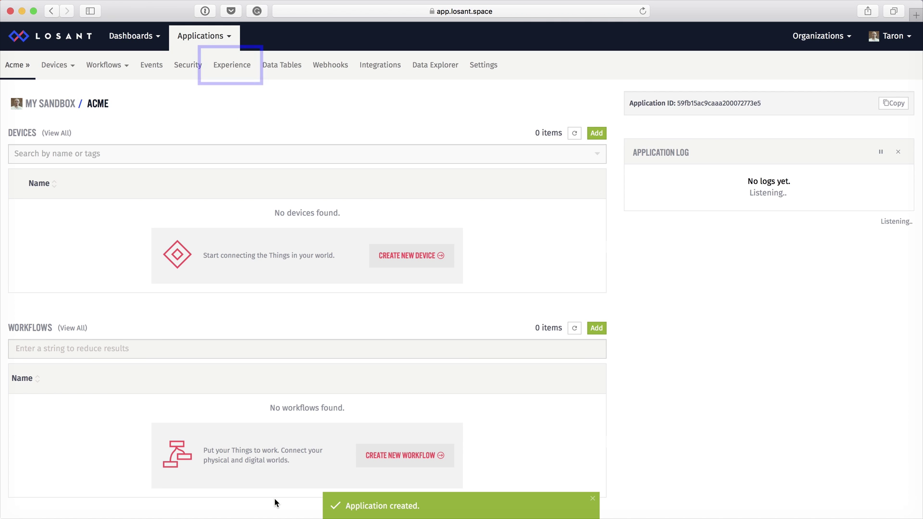
{"action": "left_click", "coordinate": [231, 72]}
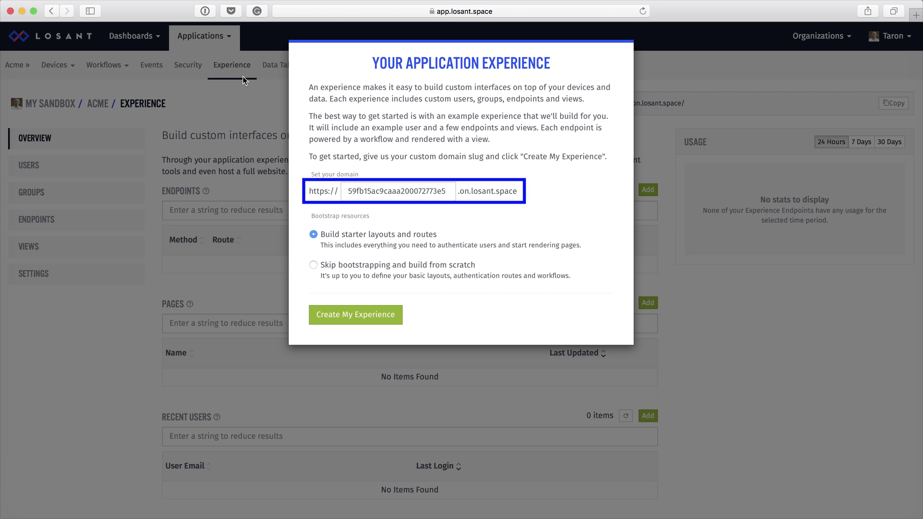
Step: Create the Experience on the slug myapp with starter layouts, and copy the test user's password
{"action": "double_click", "coordinate": [404, 193]}
{"action": "type", "text": "myapp"}
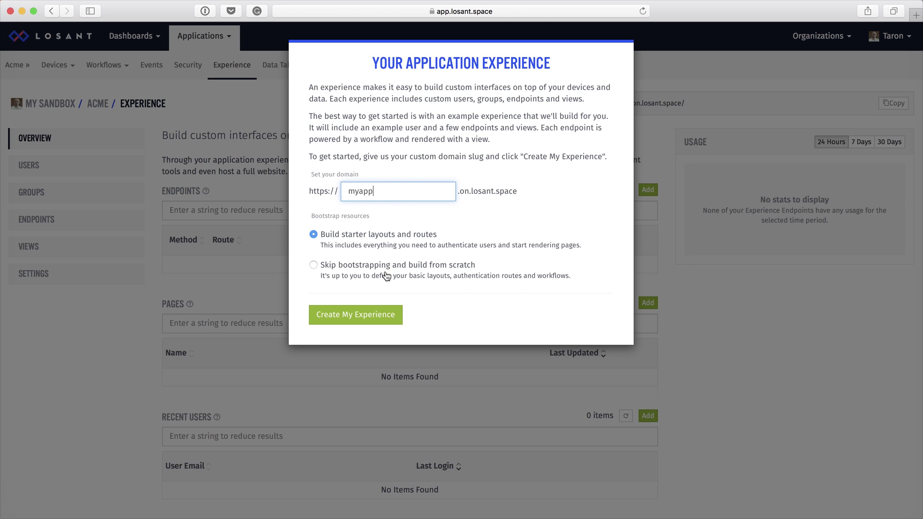
{"action": "left_click", "coordinate": [363, 316]}
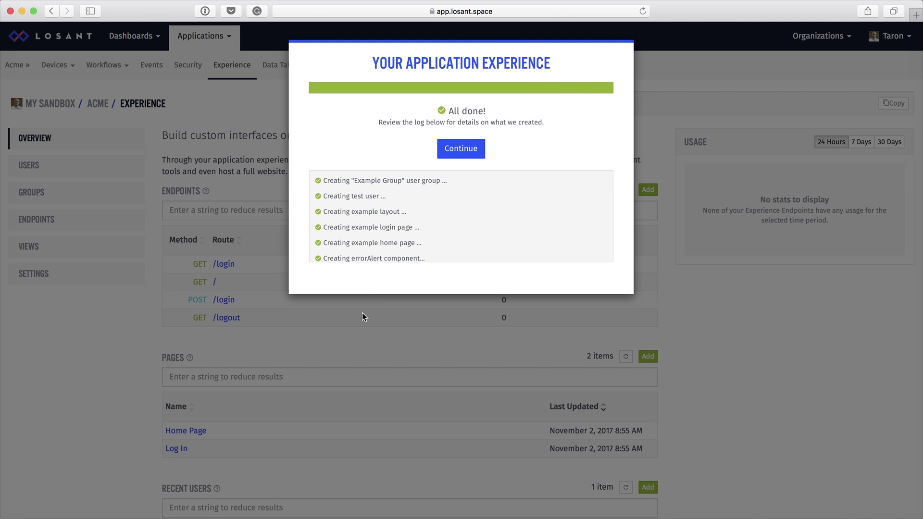
{"action": "left_click", "coordinate": [470, 149]}
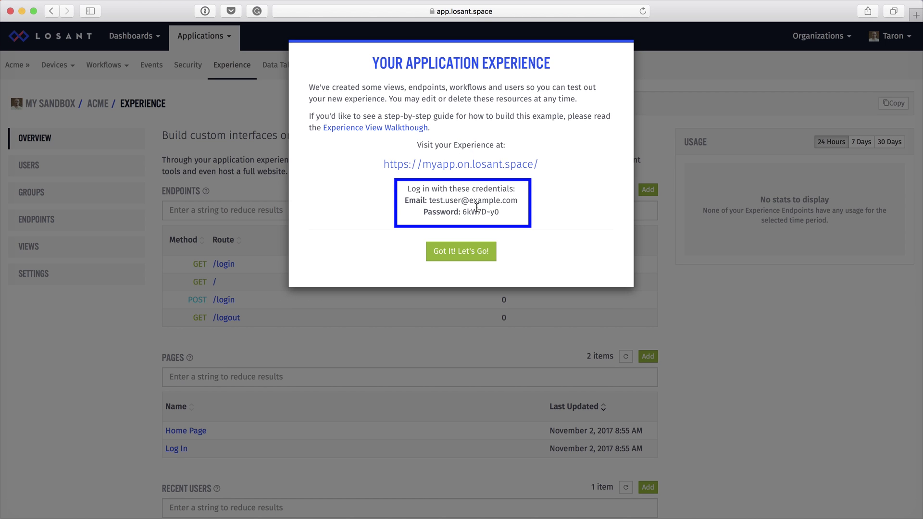
{"action": "left_click_drag", "start_coordinate": [497, 213], "coordinate": [462, 214]}
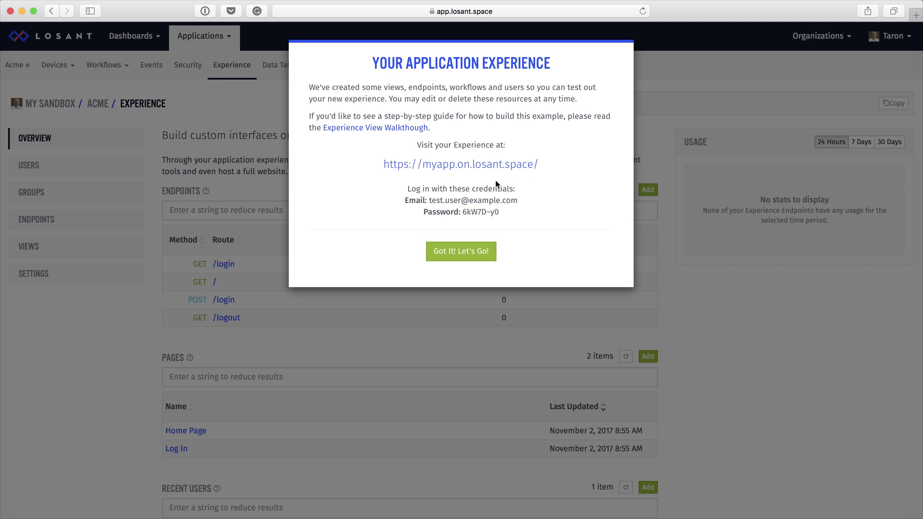
Step: Open the live myapp.on.losant.space site and sign in with the test user's e-mail and password
{"action": "key", "text": "Escape"}
{"action": "left_click", "coordinate": [528, 103]}
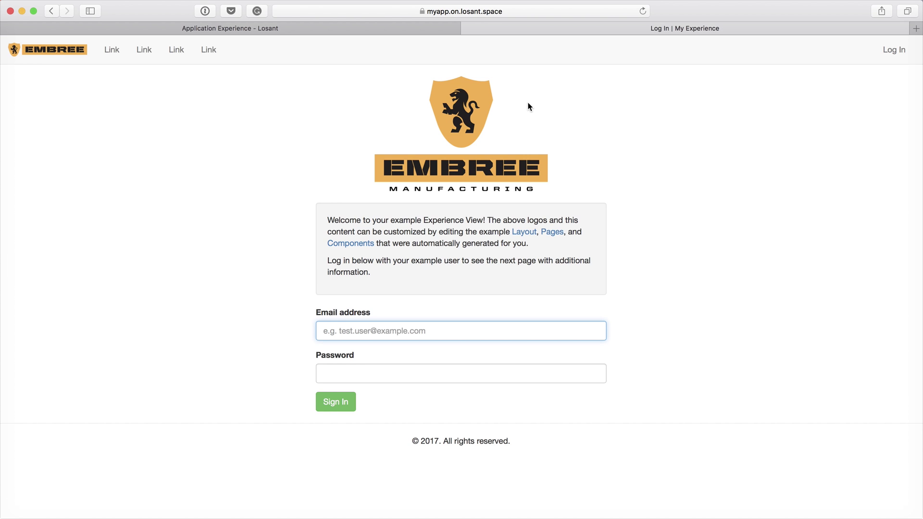
{"action": "type", "text": "test.u"}
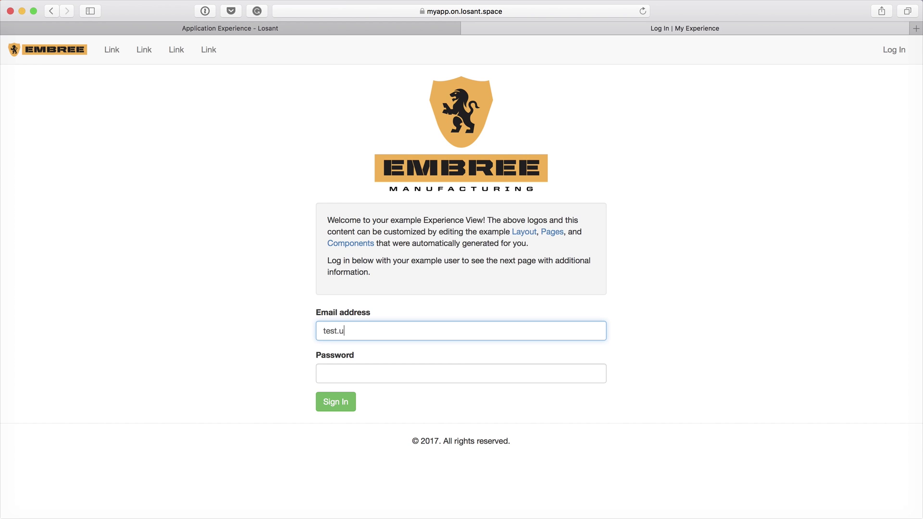
{"action": "type", "text": "ser@example.com"}
{"action": "key", "text": "Tab"}
{"action": "key", "text": "super+v"}
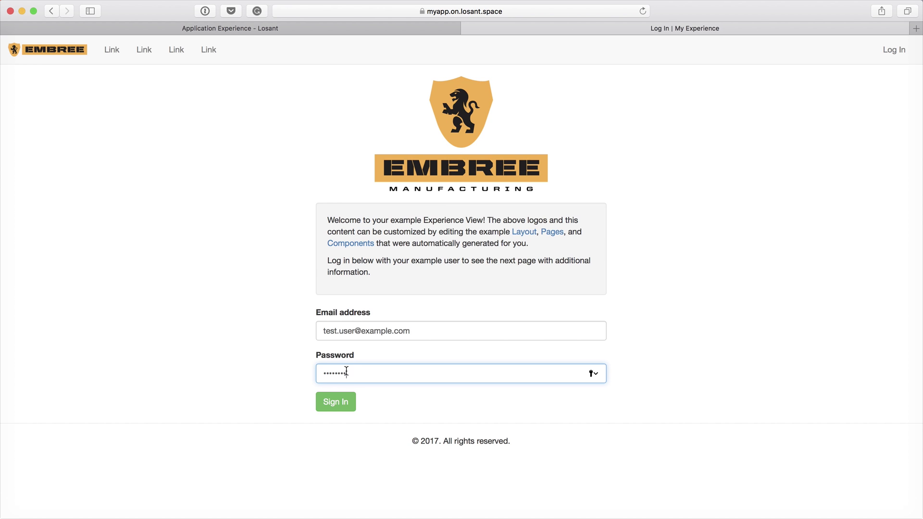
{"action": "left_click", "coordinate": [338, 404]}
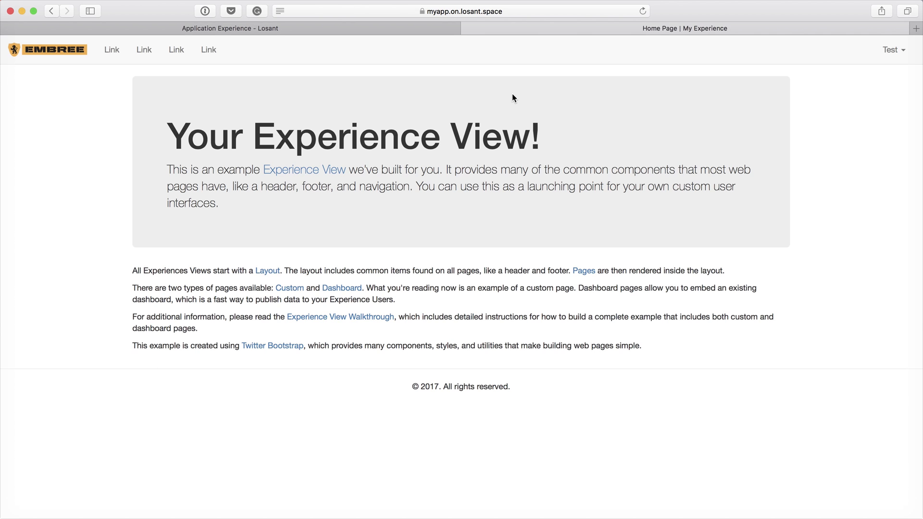
Step: Open the 'Endpoint /' workflow from the root GET / endpoint's settings
{"action": "left_click", "coordinate": [382, 30]}
{"action": "scroll", "coordinate": [446, 166], "scroll_direction": "down", "scroll_amount": 2}
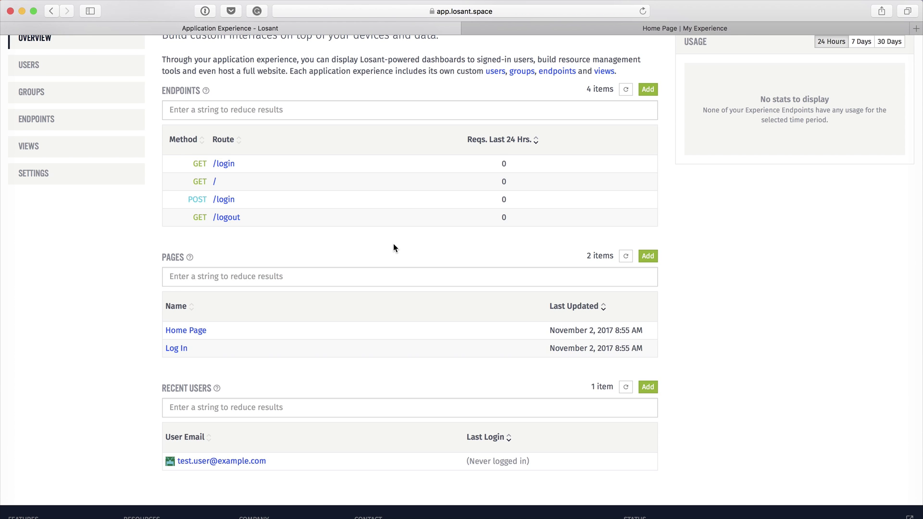
{"action": "left_click", "coordinate": [215, 185]}
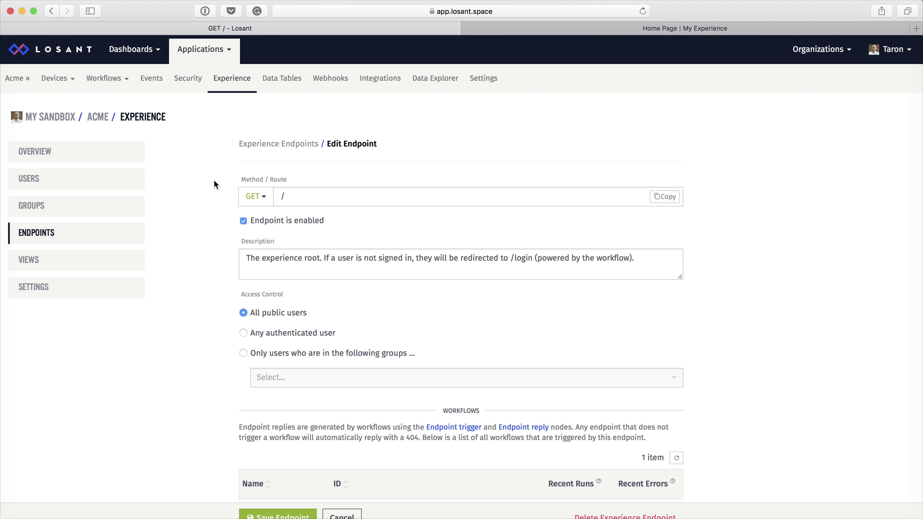
{"action": "scroll", "coordinate": [214, 181], "scroll_direction": "down", "scroll_amount": 3}
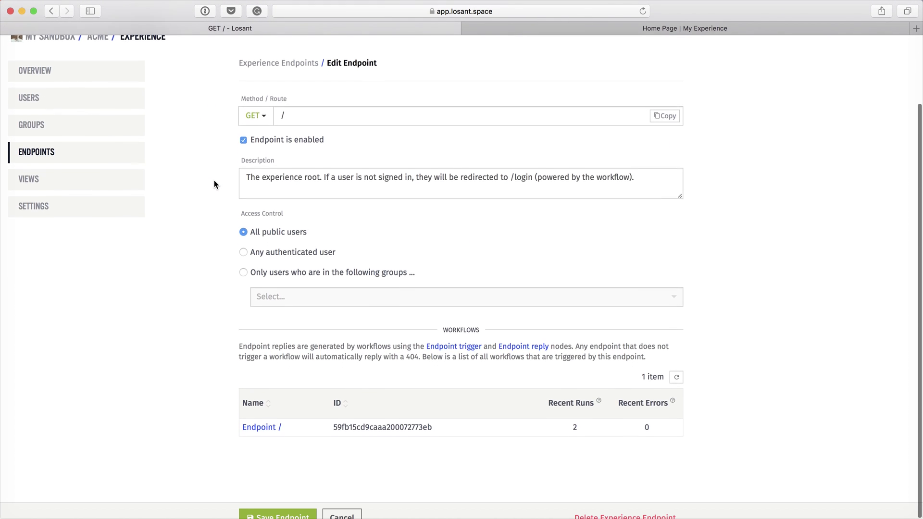
{"action": "scroll", "coordinate": [215, 184], "scroll_direction": "down", "scroll_amount": 1}
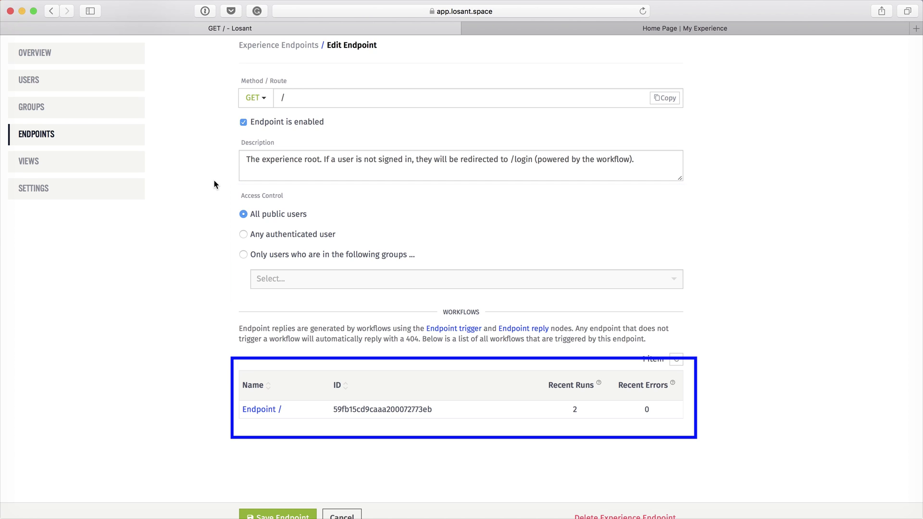
{"action": "left_click", "coordinate": [262, 410]}
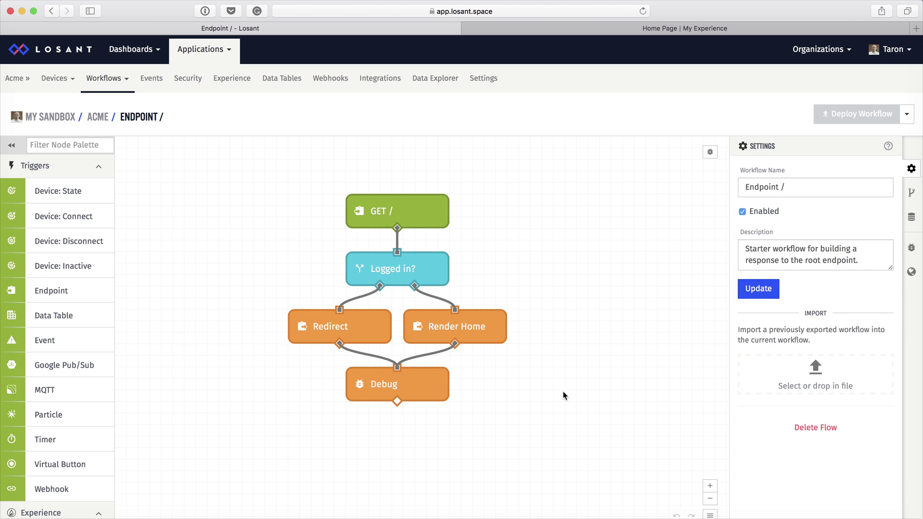
Step: Read the workflow nodes' descriptions, then return to the Experience overview
{"action": "mouse_move", "coordinate": [436, 268]}
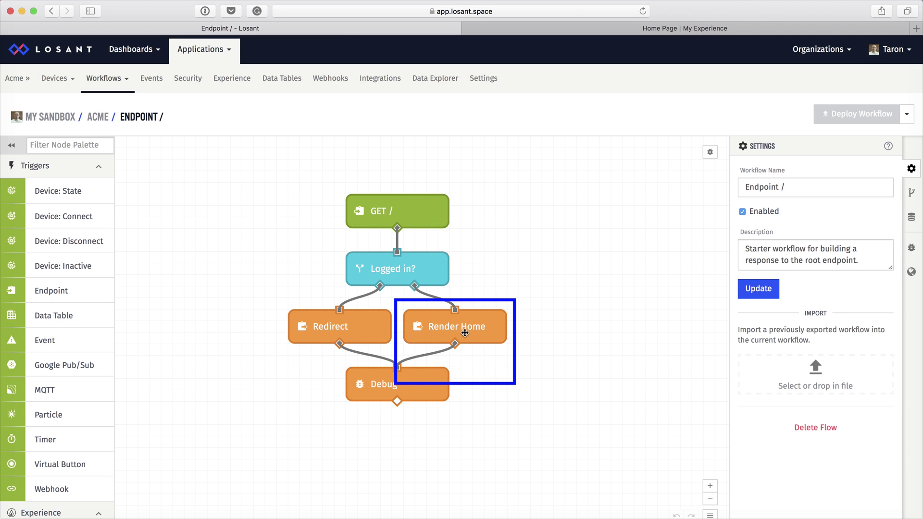
{"action": "mouse_move", "coordinate": [467, 336]}
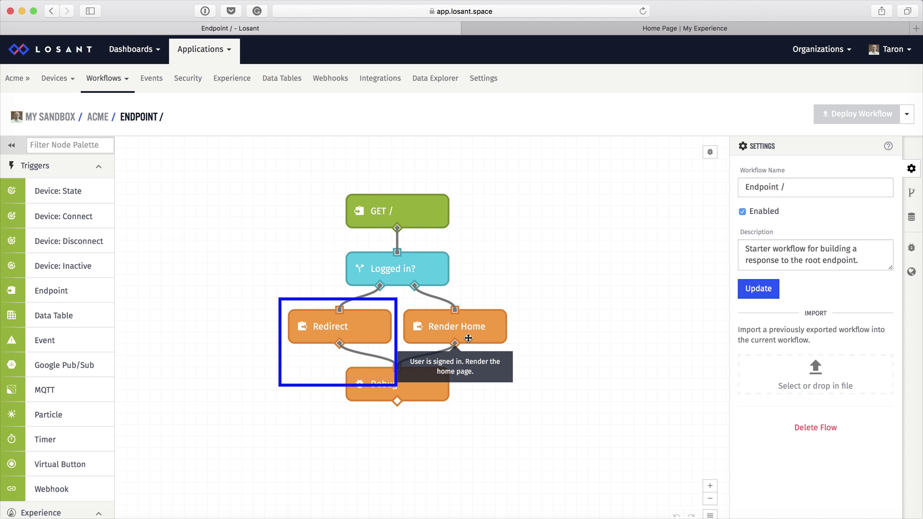
{"action": "mouse_move", "coordinate": [367, 338]}
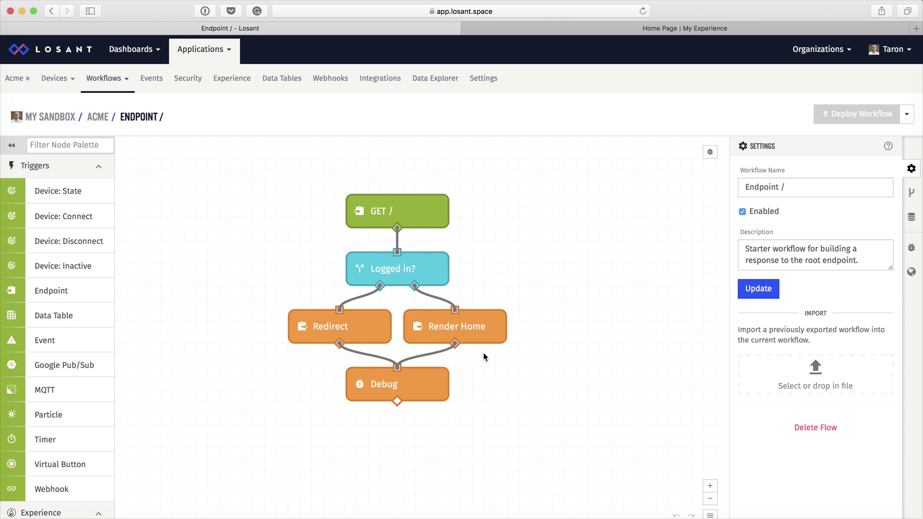
{"action": "left_click", "coordinate": [238, 80]}
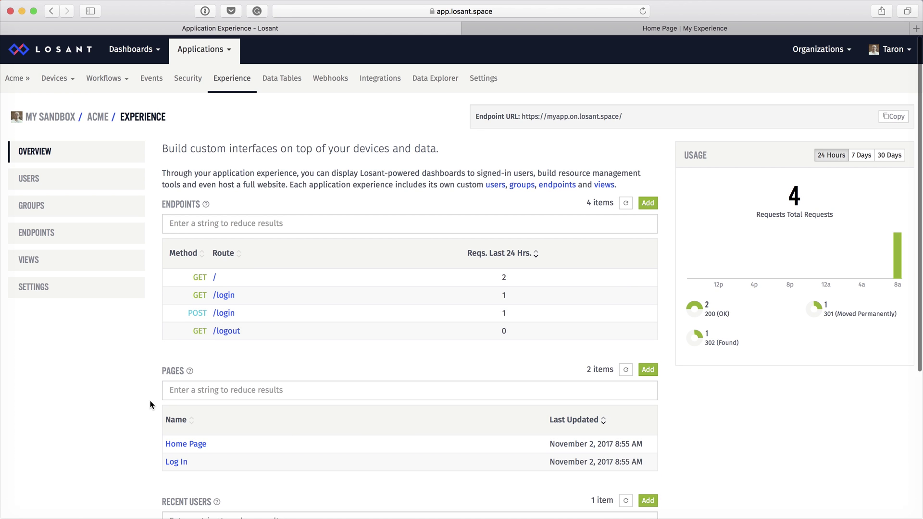
Step: Open the Home Page view for editing and compare it with the rendered page in the live tab
{"action": "scroll", "coordinate": [150, 404], "scroll_direction": "down", "scroll_amount": 5}
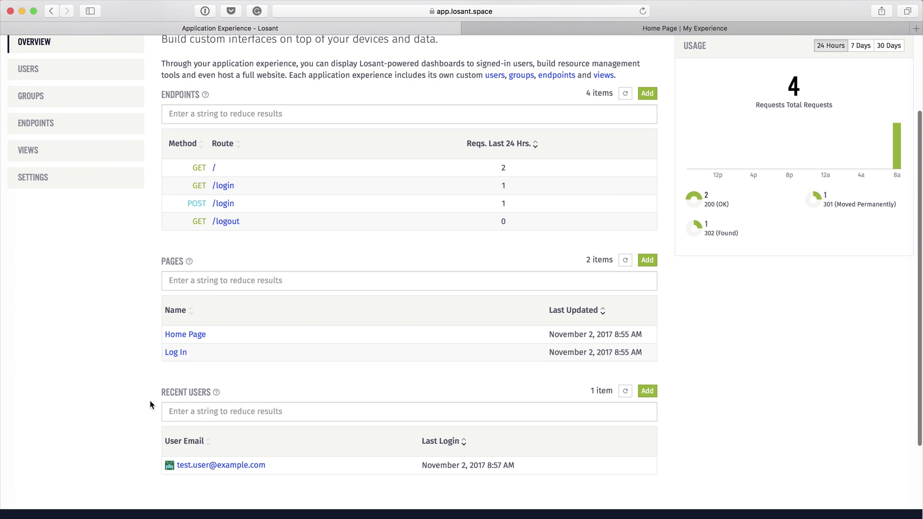
{"action": "left_click", "coordinate": [197, 335]}
{"action": "scroll", "coordinate": [142, 366], "scroll_direction": "down", "scroll_amount": 3}
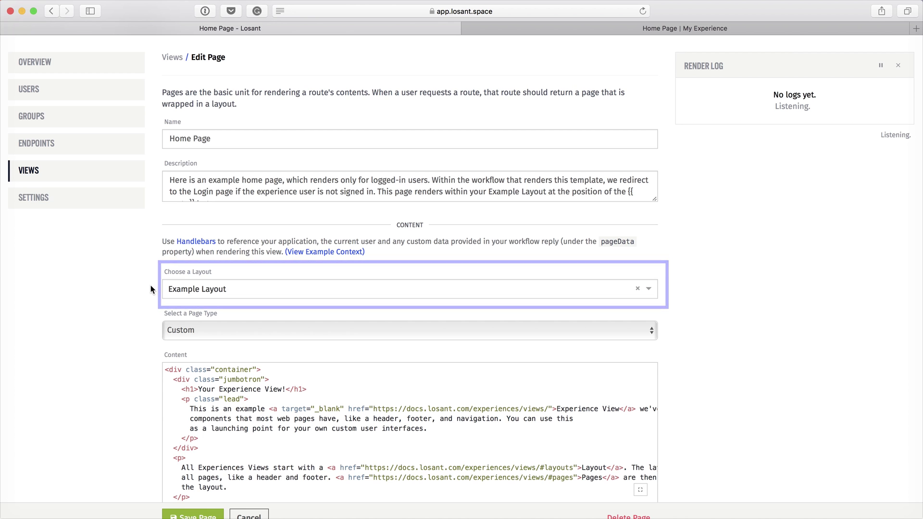
{"action": "left_click", "coordinate": [612, 29]}
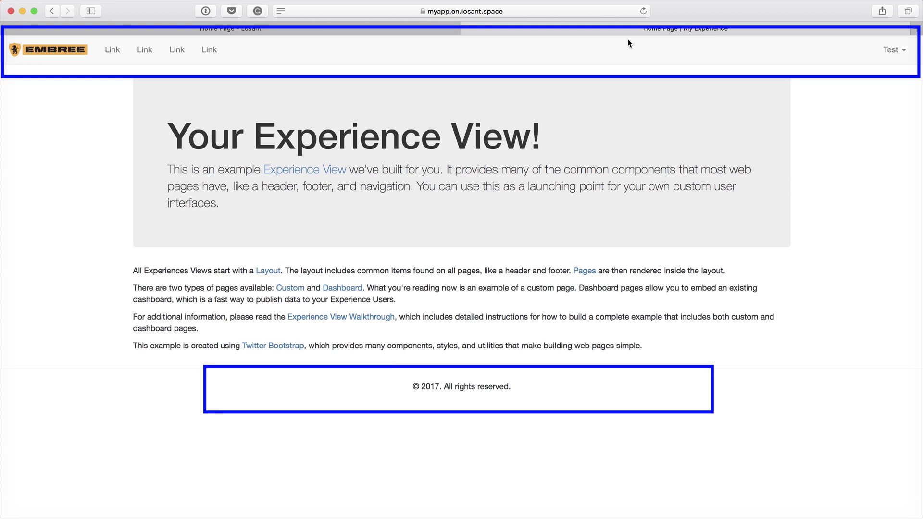
Step: Change the Home Page h1 from 'Your Experience View!' to 'Losant Is Awesome!' and save it
{"action": "left_click", "coordinate": [416, 29]}
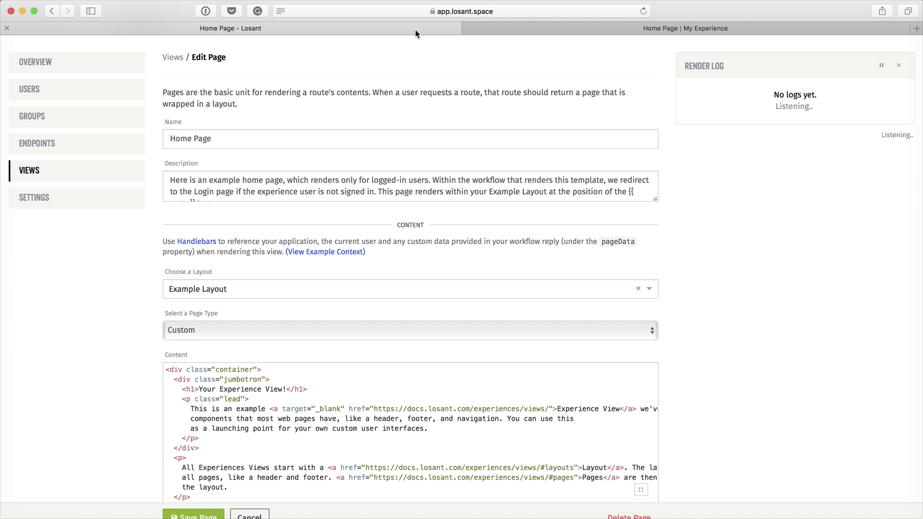
{"action": "scroll", "coordinate": [136, 340], "scroll_direction": "down", "scroll_amount": 5}
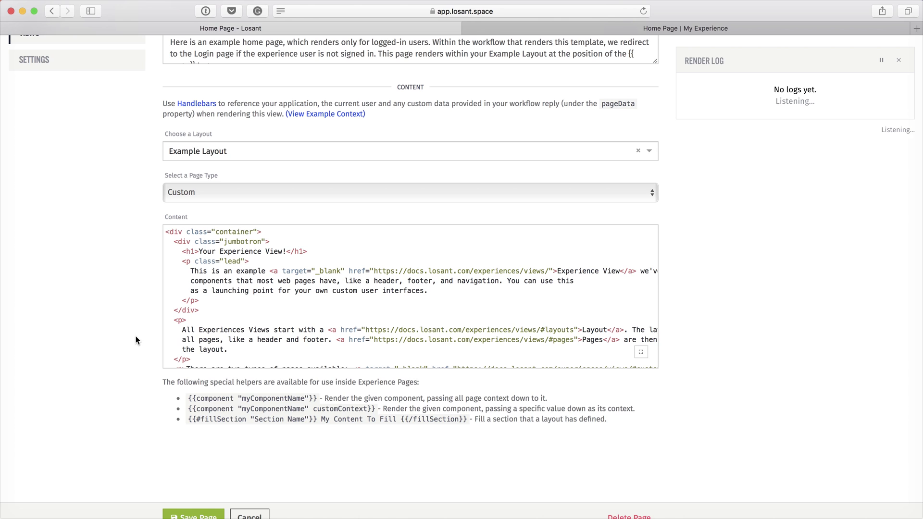
{"action": "left_click_drag", "start_coordinate": [199, 251], "coordinate": [299, 251]}
{"action": "type", "text": "Losant is Awe"}
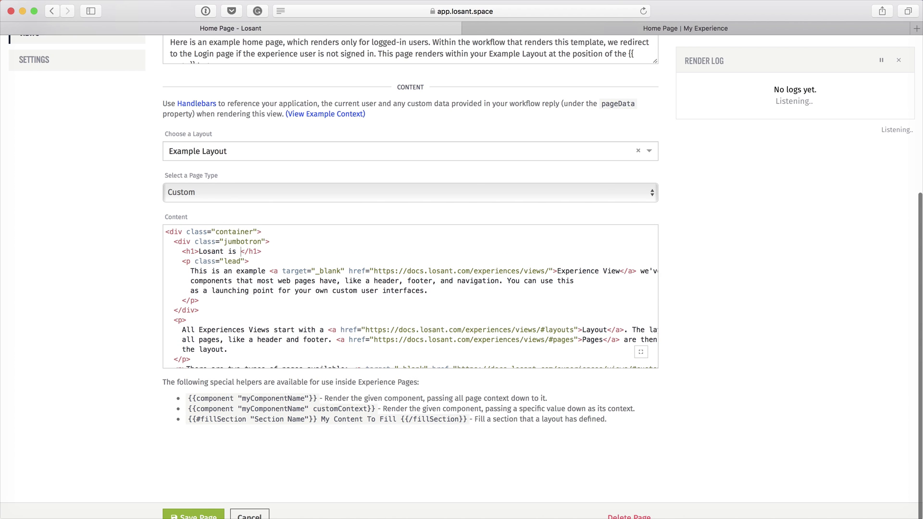
{"action": "type", "text": "some"}
{"action": "key", "text": "alt+Left"}
{"action": "key", "text": "alt+Left"}
{"action": "key", "text": "Delete"}
{"action": "type", "text": "I"}
{"action": "key", "text": "End"}
{"action": "type", "text": "!"}
{"action": "left_click", "coordinate": [193, 515]}
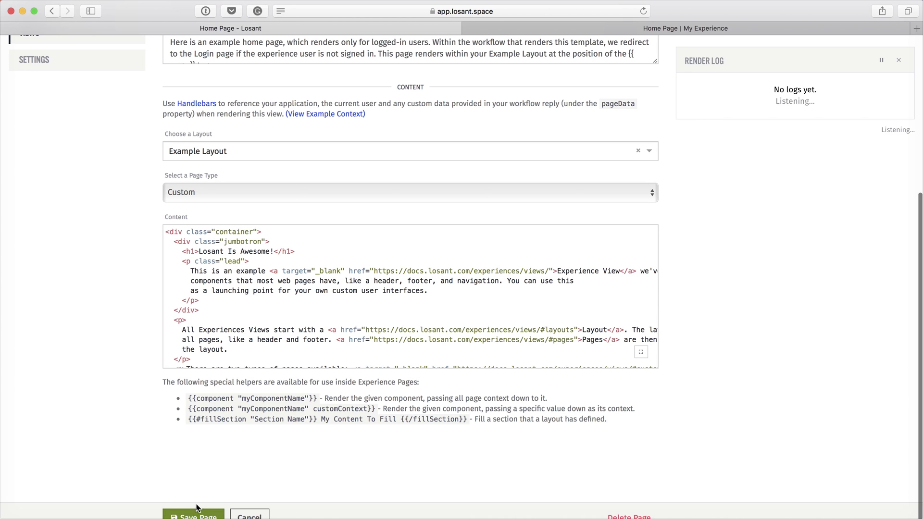
Step: Reload the live home page to show the 'Losant Is Awesome!' heading
{"action": "left_click", "coordinate": [572, 28]}
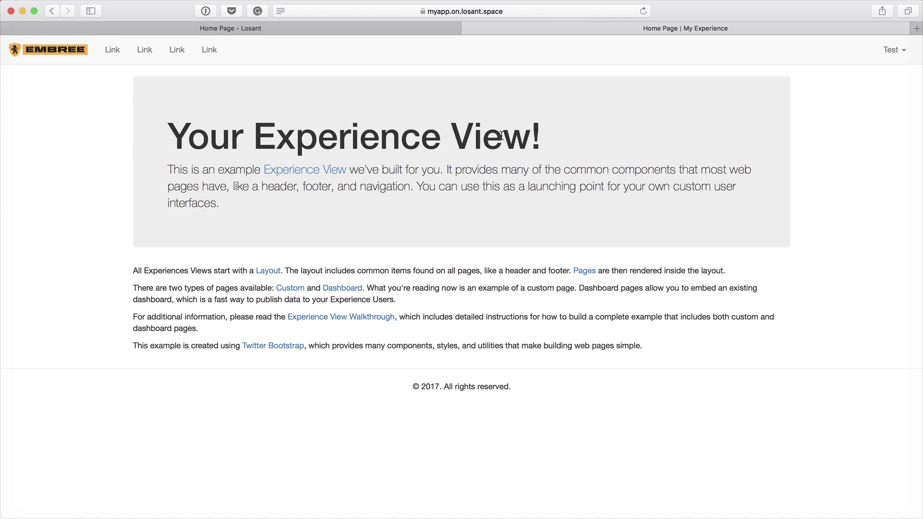
{"action": "key", "text": "super+r"}
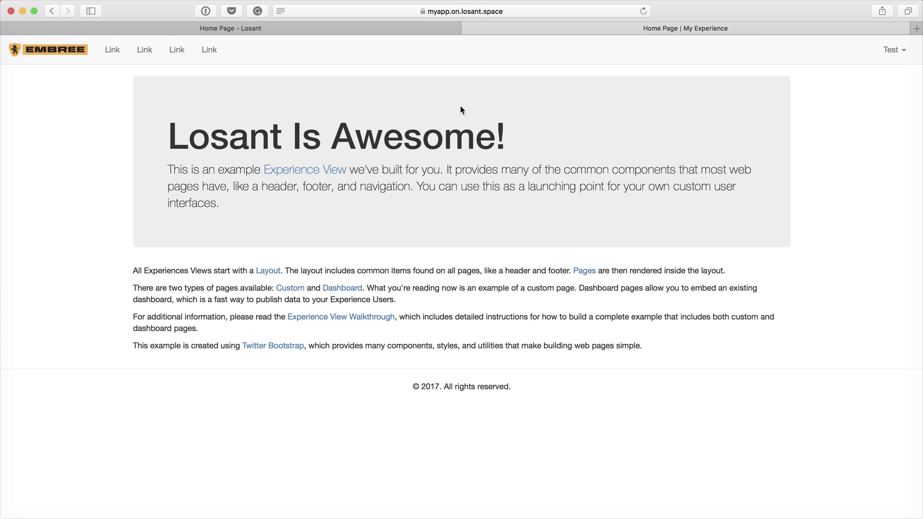
Step: Return from the Home Page editor to the Experience overview
{"action": "left_click", "coordinate": [358, 30]}
{"action": "scroll", "coordinate": [349, 106], "scroll_direction": "up", "scroll_amount": 5}
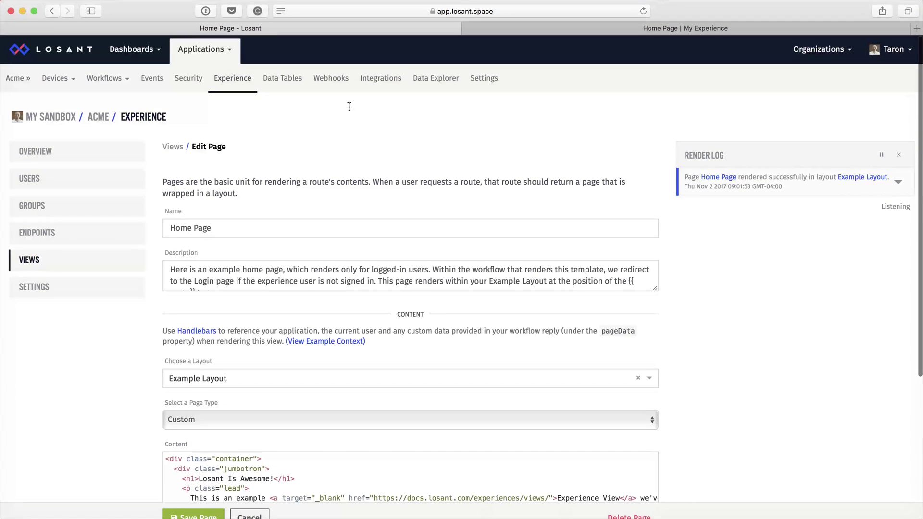
{"action": "left_click", "coordinate": [235, 83]}
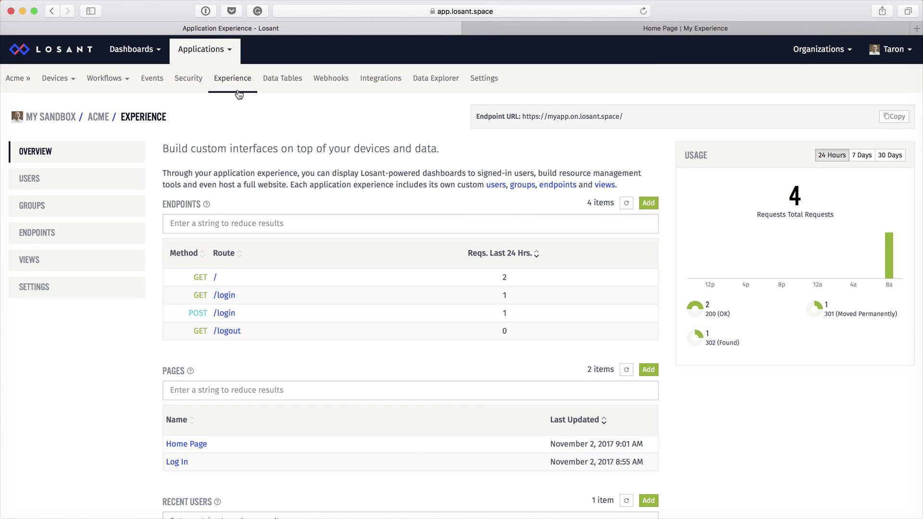